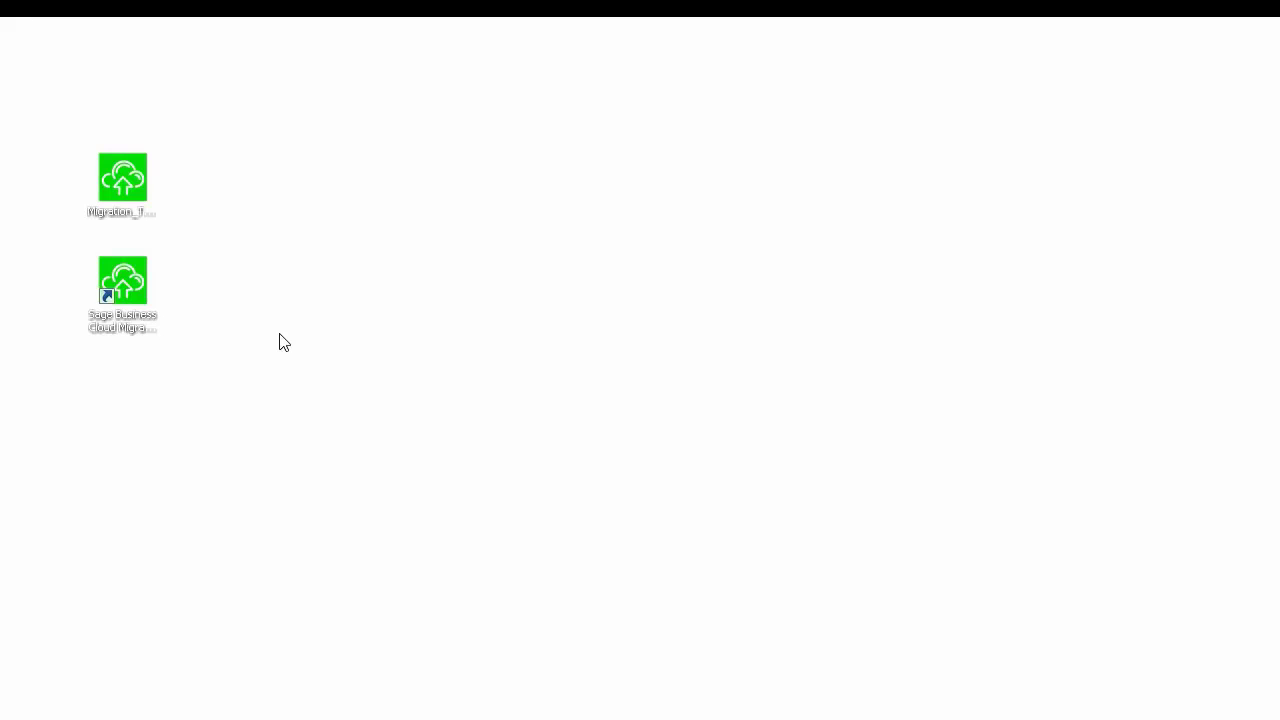
# Step: Launch the Sage Business Cloud Migration Tool and select the company file 1122228-AD.SAI for export
pyautogui.doubleClick(122, 293)
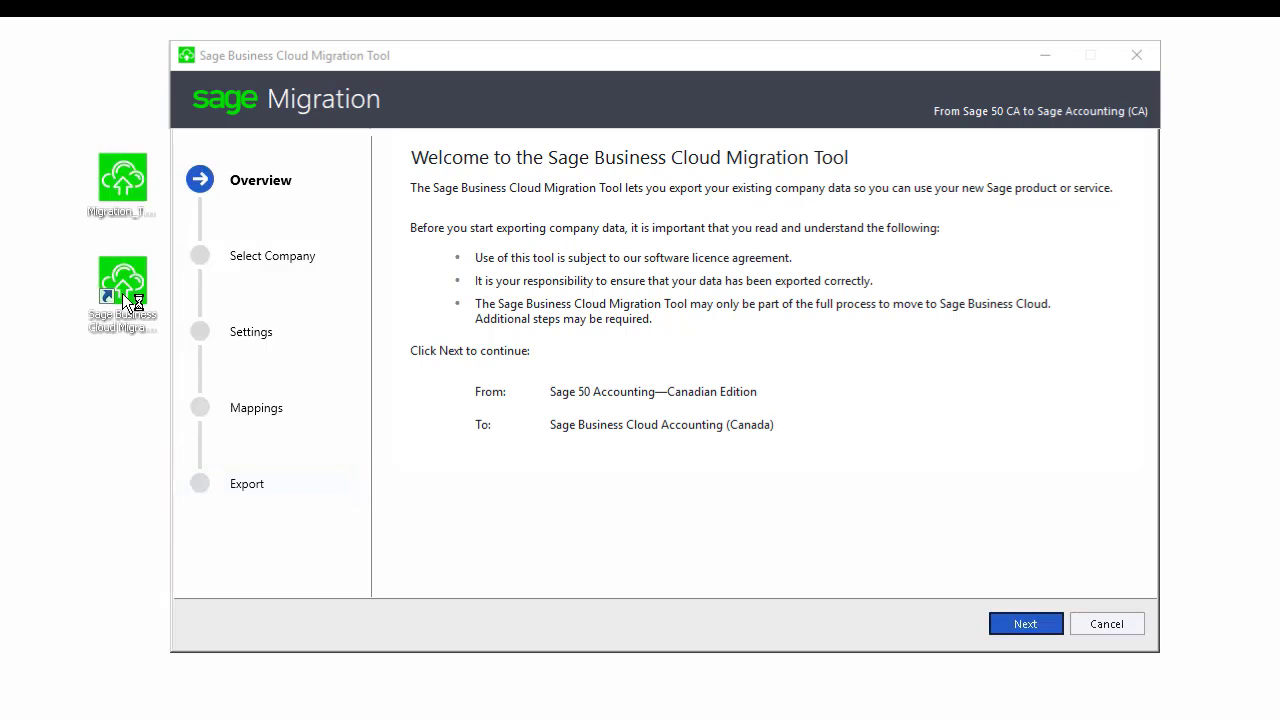
pyautogui.click(1020, 624)
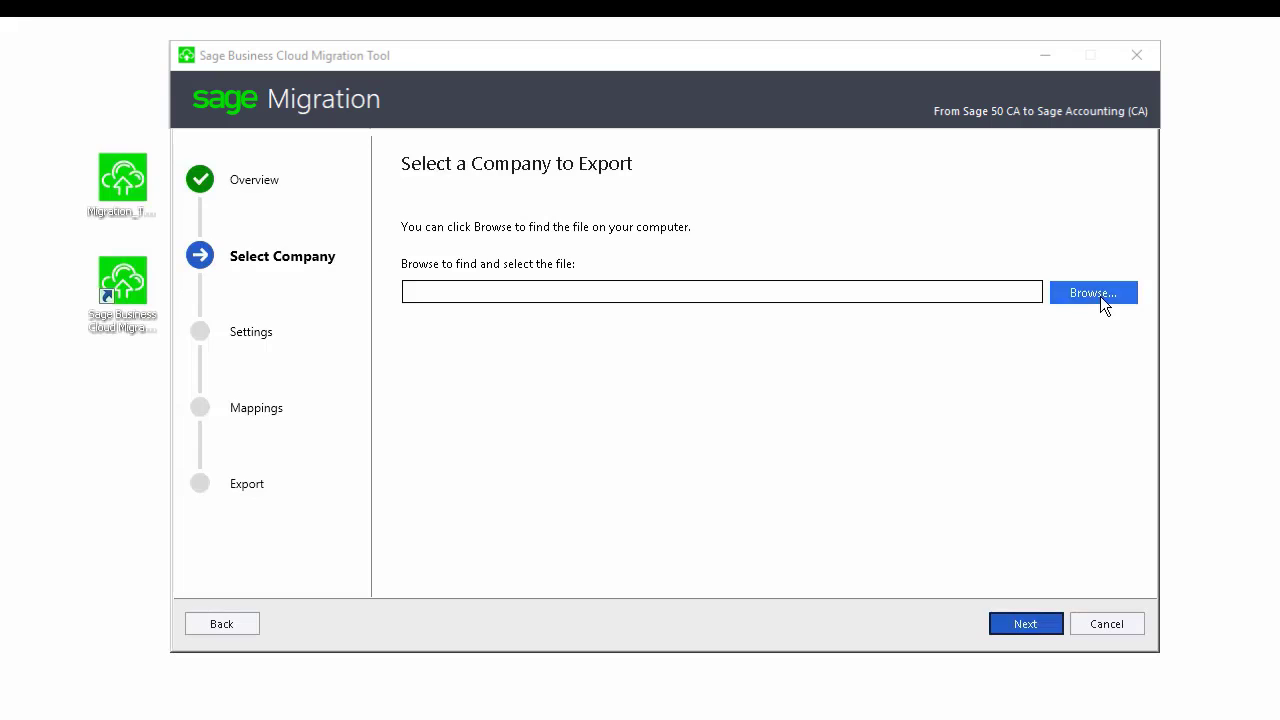
pyautogui.click(1100, 296)
pyautogui.click(527, 230)
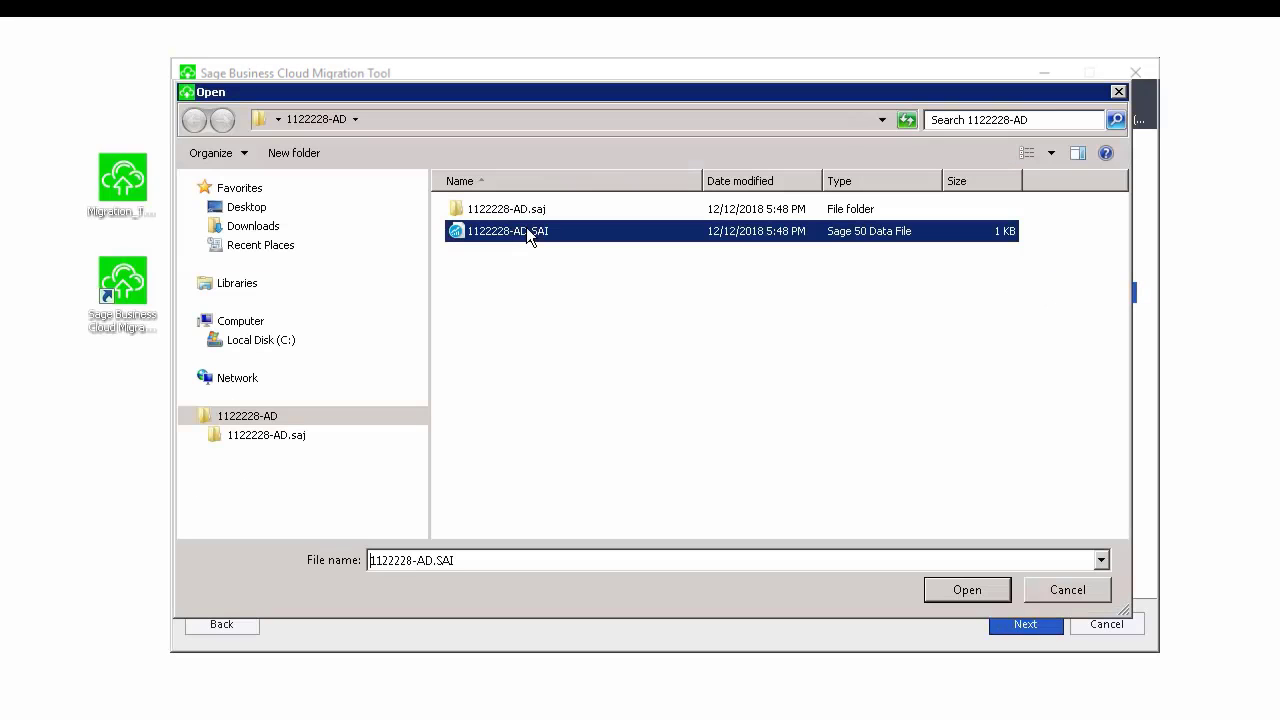
pyautogui.click(952, 597)
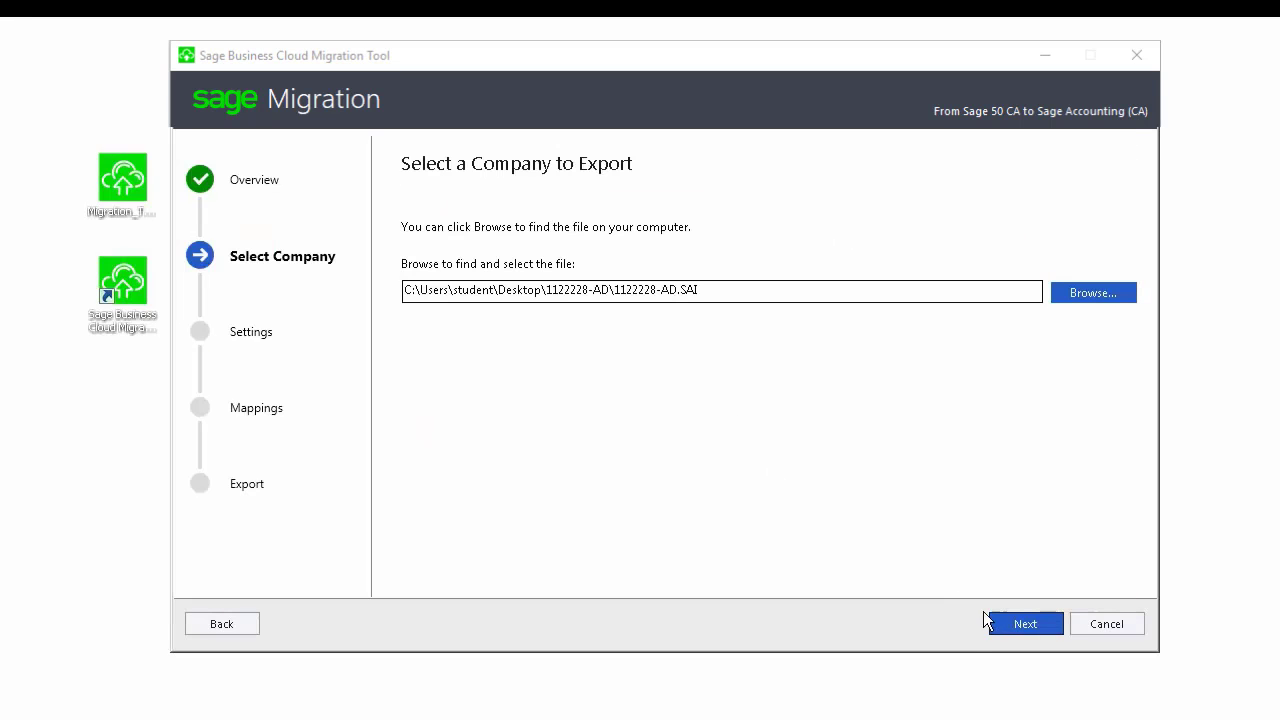
pyautogui.click(996, 625)
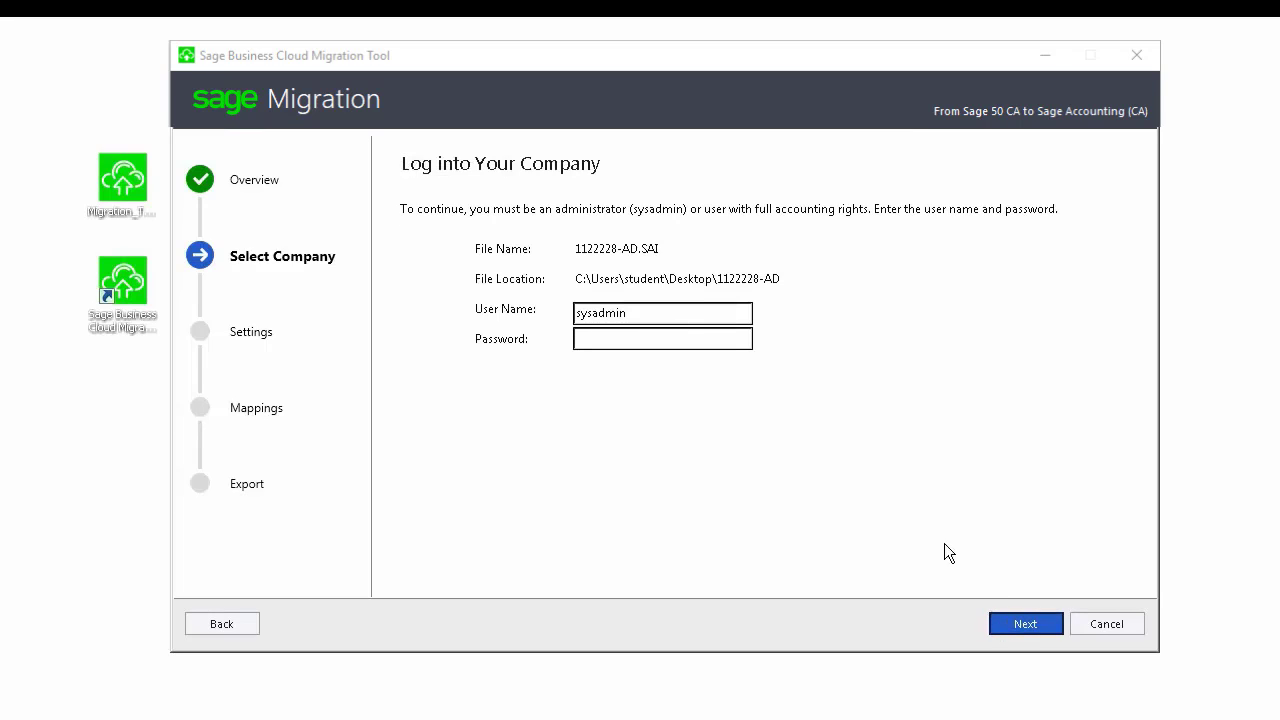
# Step: Log into the company with the account password and accept the company information and company settings
pyautogui.write('********')
pyautogui.click(1007, 624)
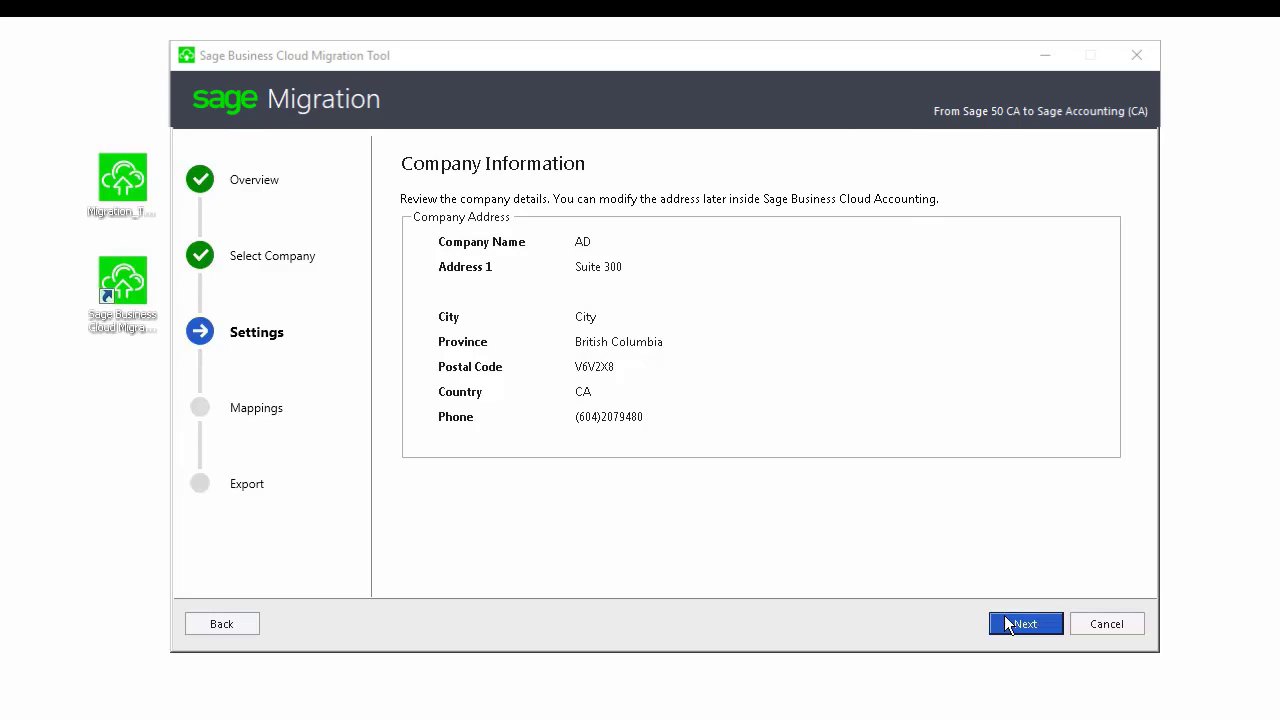
pyautogui.click(1005, 620)
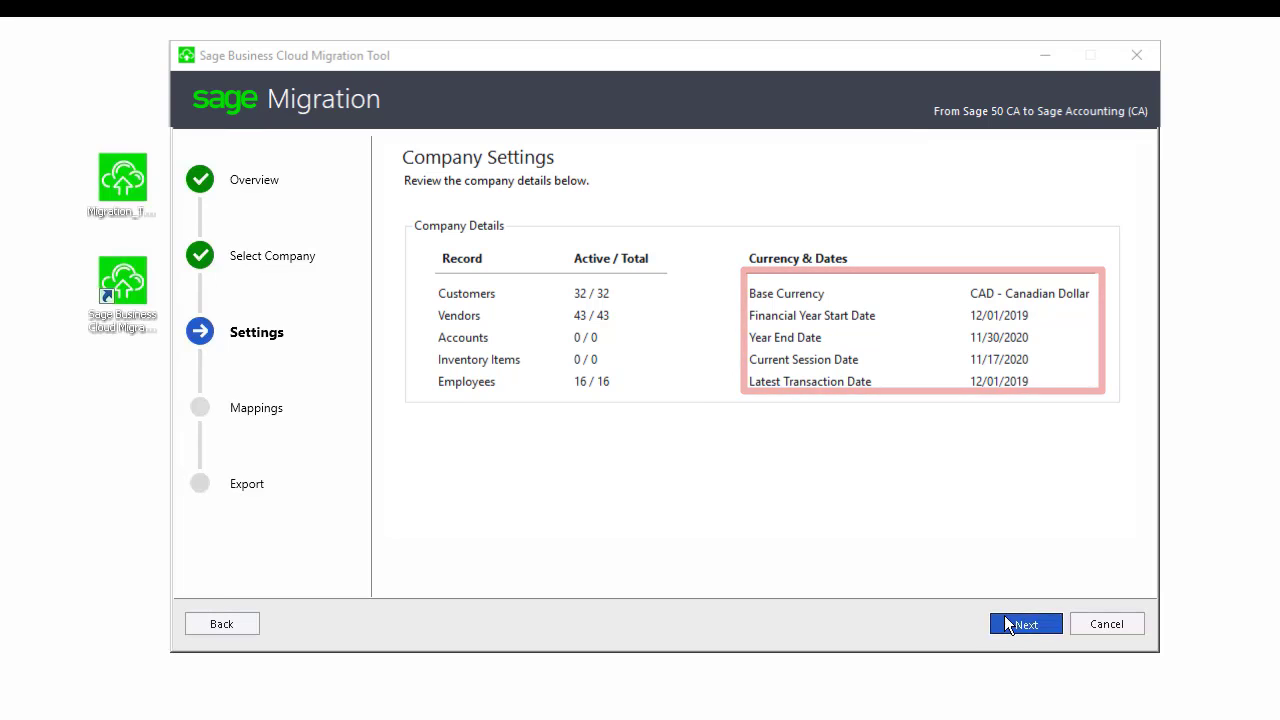
pyautogui.click(1006, 620)
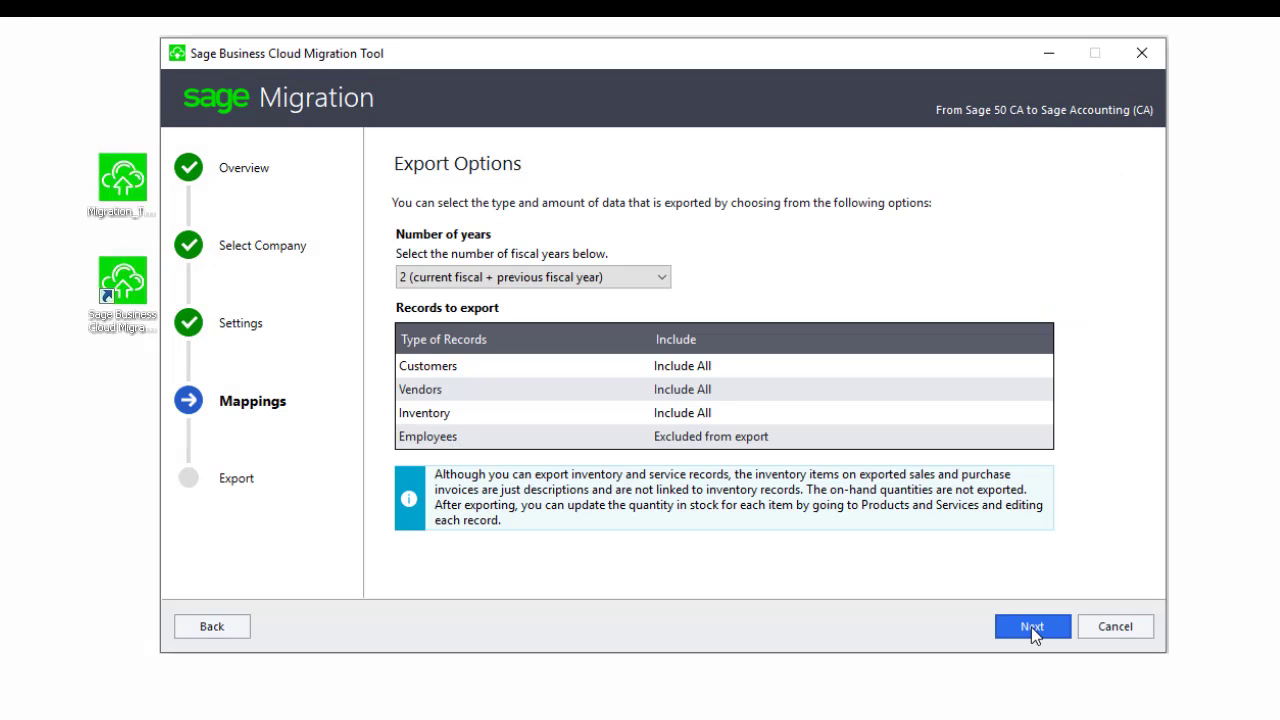
# Step: Keep the number of fiscal years at 2 (current fiscal + previous fiscal year) and accept the export options
pyautogui.click(662, 277)
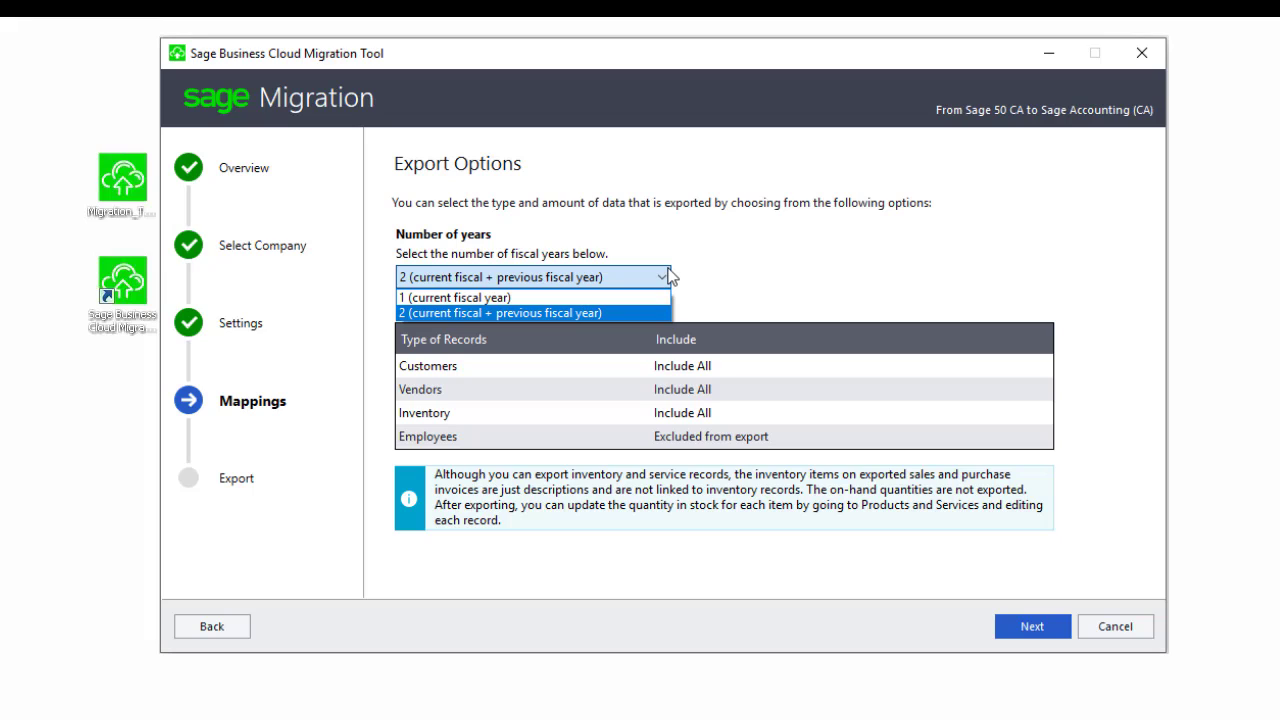
pyautogui.click(668, 277)
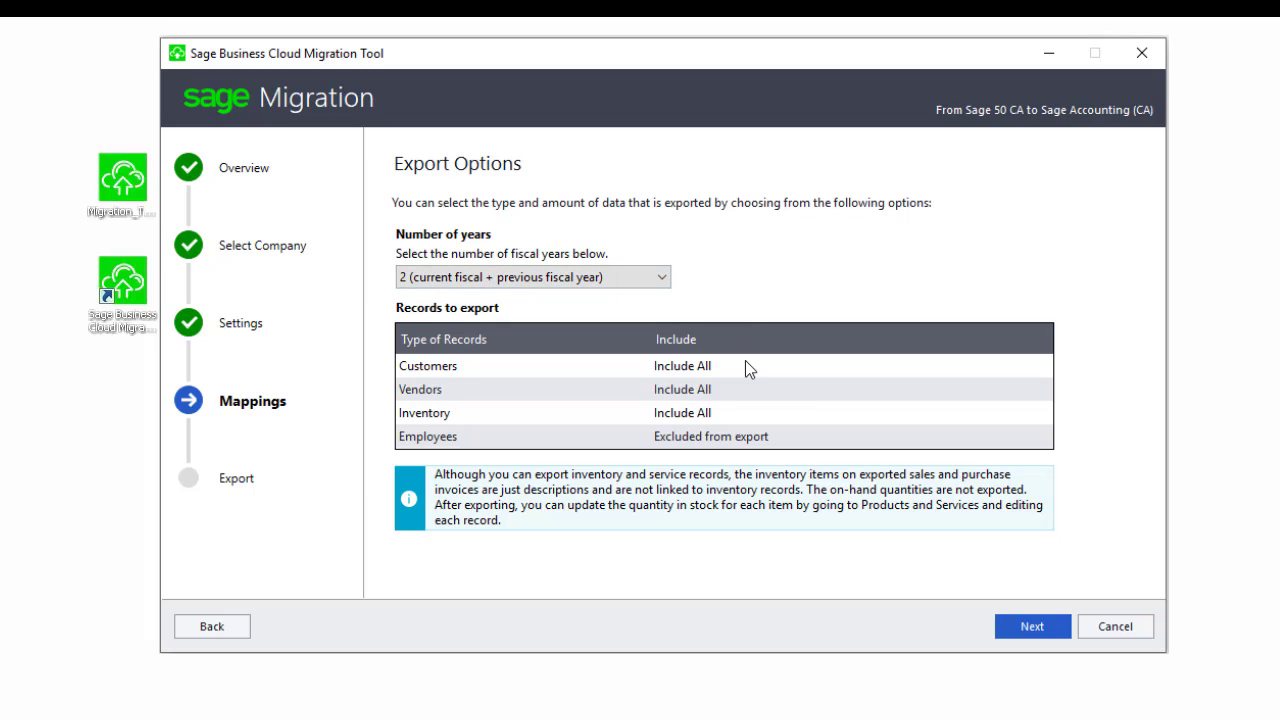
pyautogui.click(1014, 626)
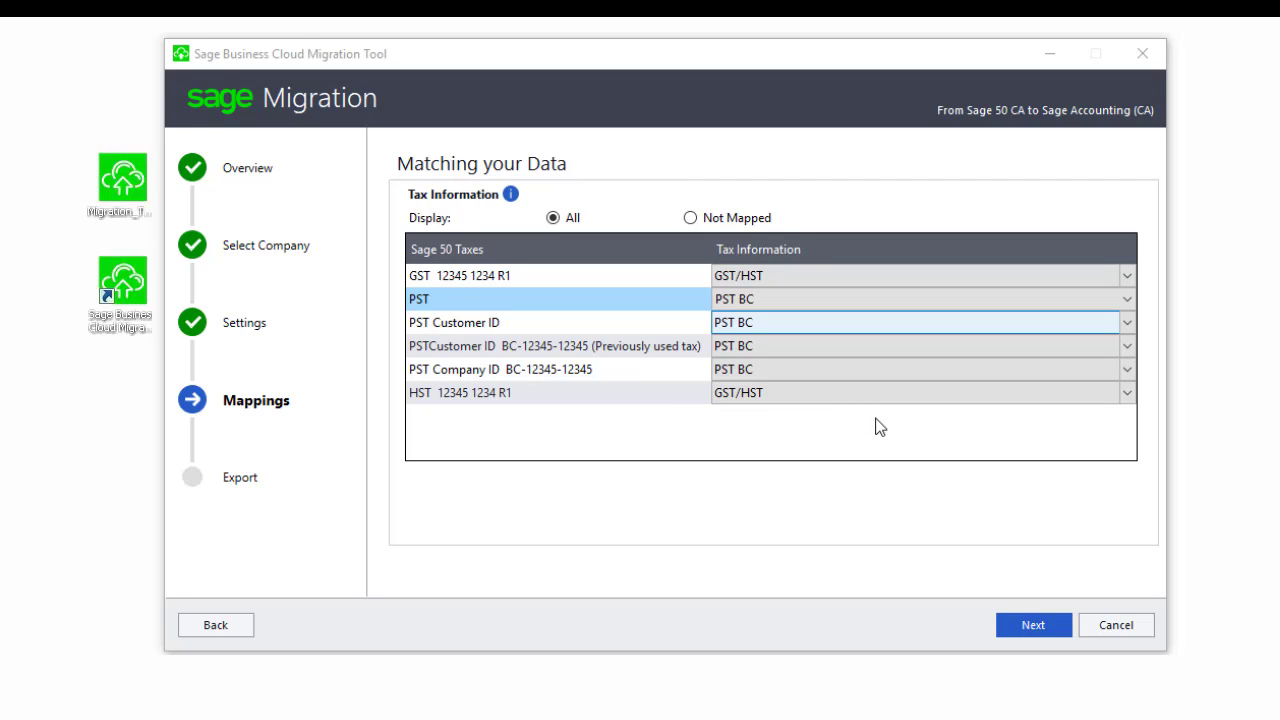
# Step: Match the PST tax to PST BC and accept the tax and ledger account category mappings
pyautogui.click(929, 298)
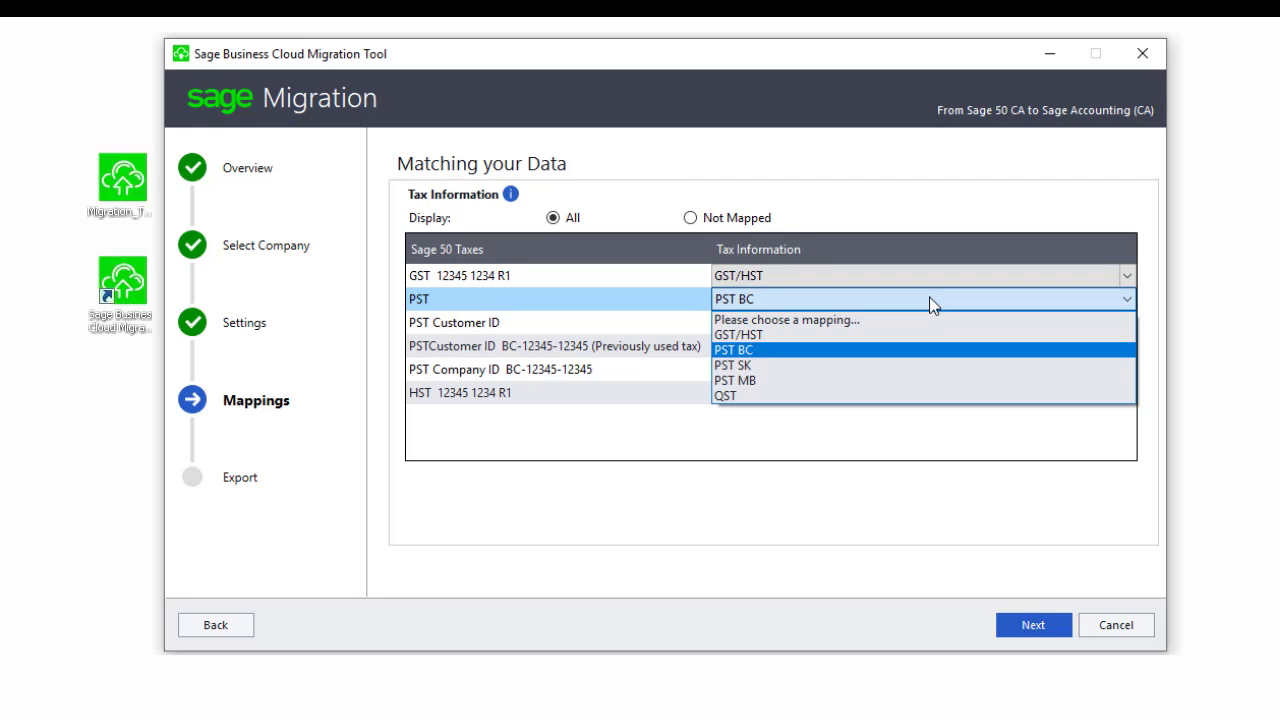
pyautogui.click(932, 351)
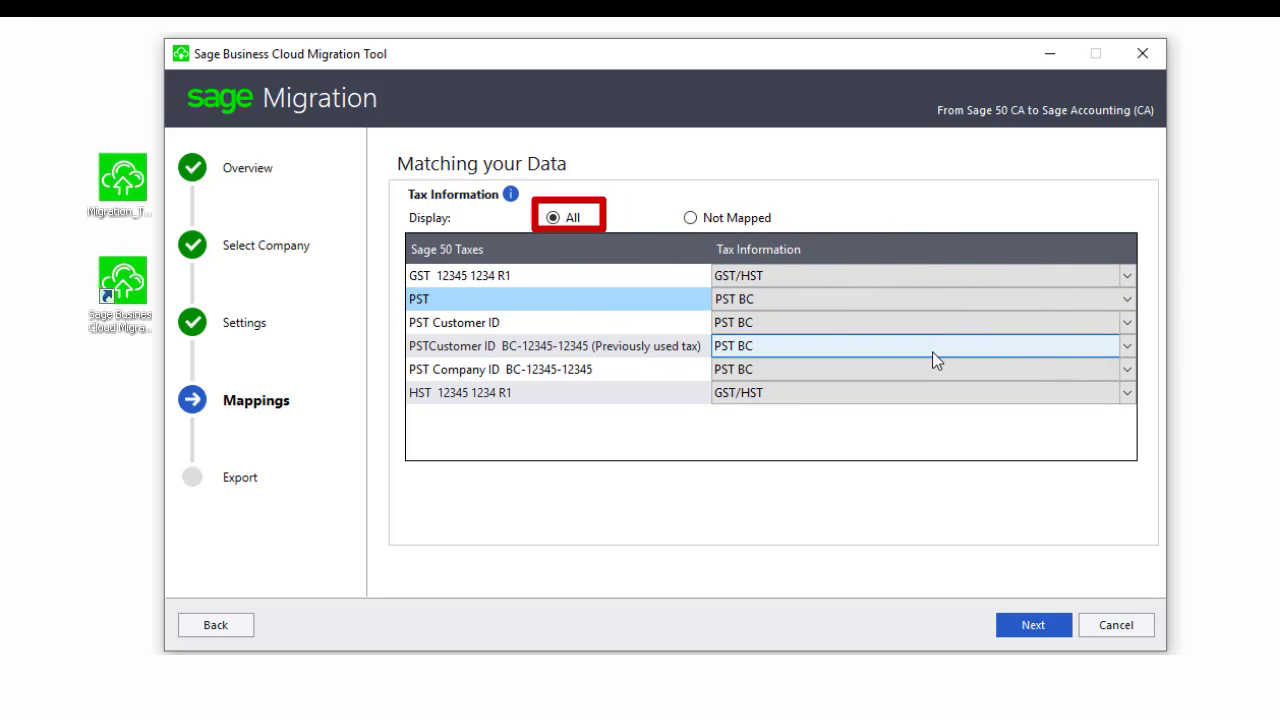
pyautogui.click(1025, 626)
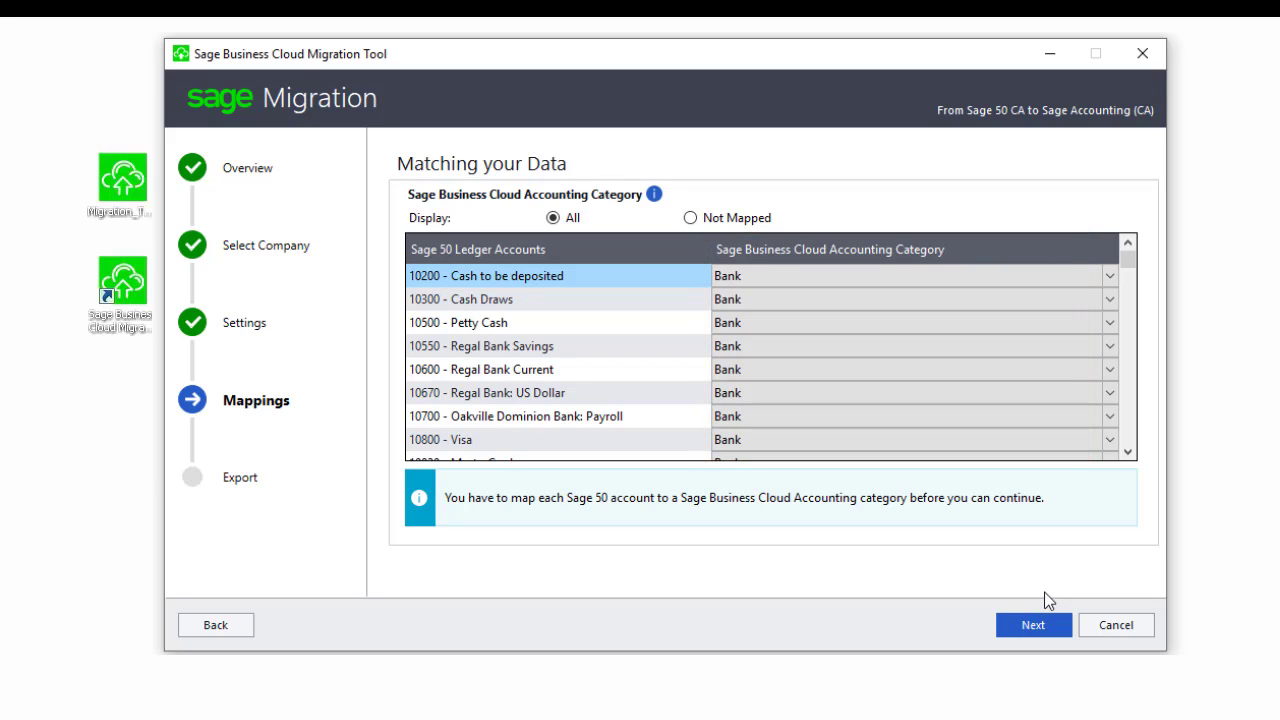
pyautogui.click(1041, 623)
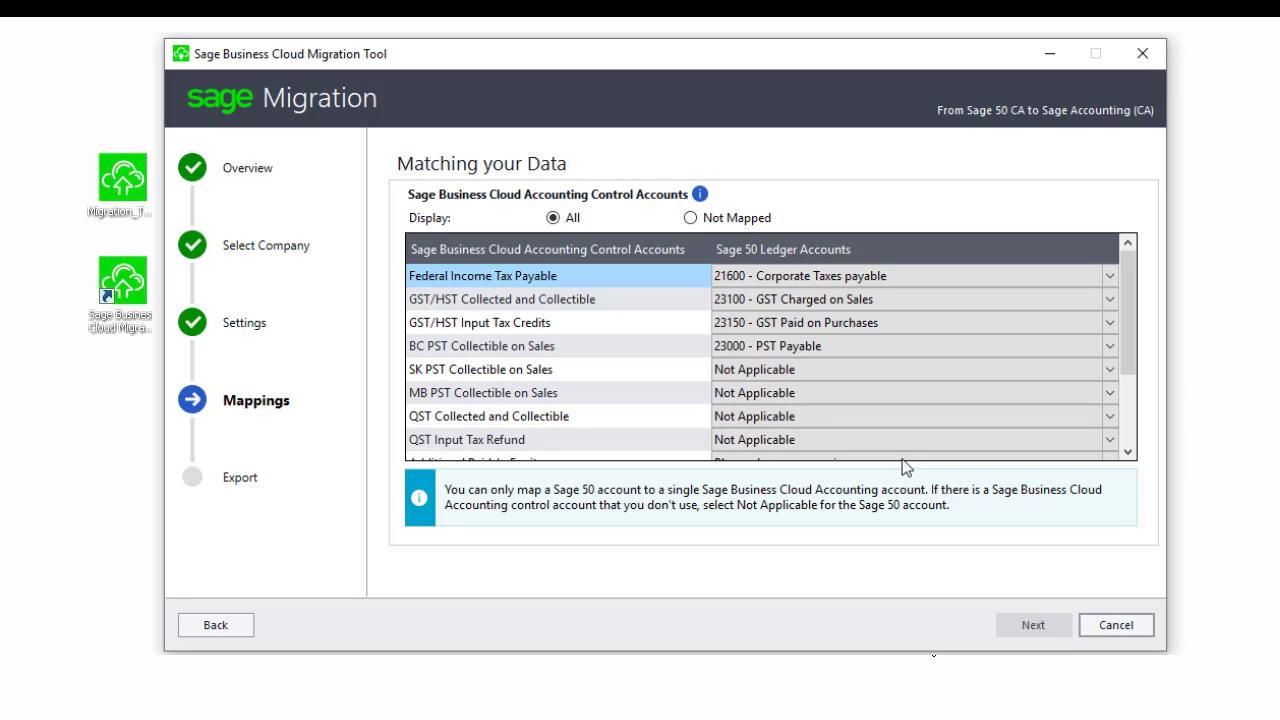
# Step: Among the unmapped control accounts, map Bank Fees and Interest to Not Applicable, and accept the default output folder
pyautogui.click(736, 218)
pyautogui.click(789, 346)
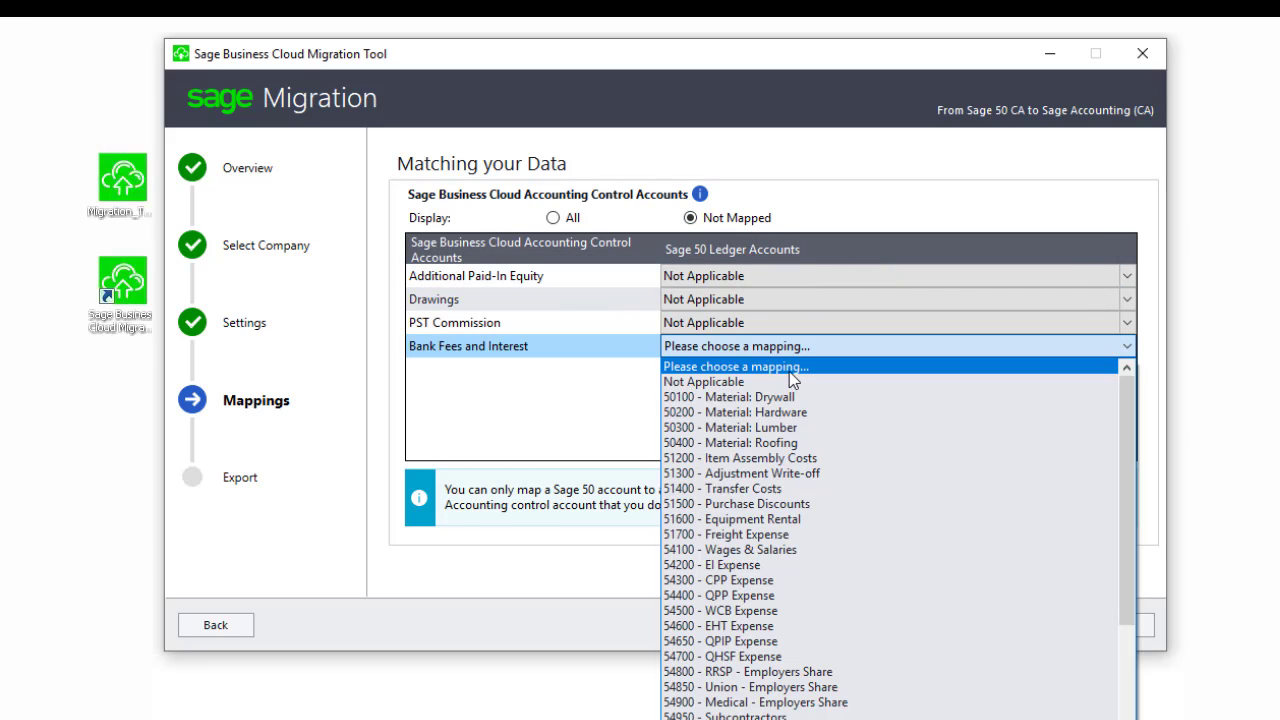
pyautogui.click(789, 381)
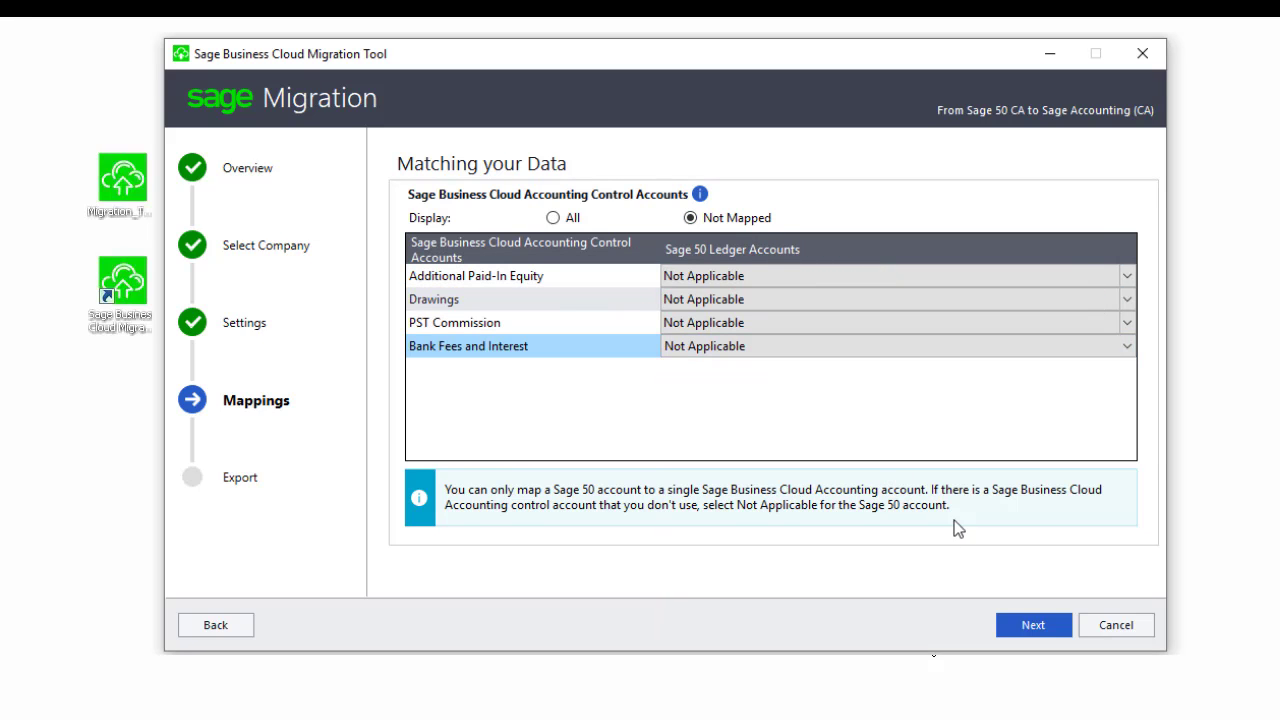
pyautogui.click(1031, 636)
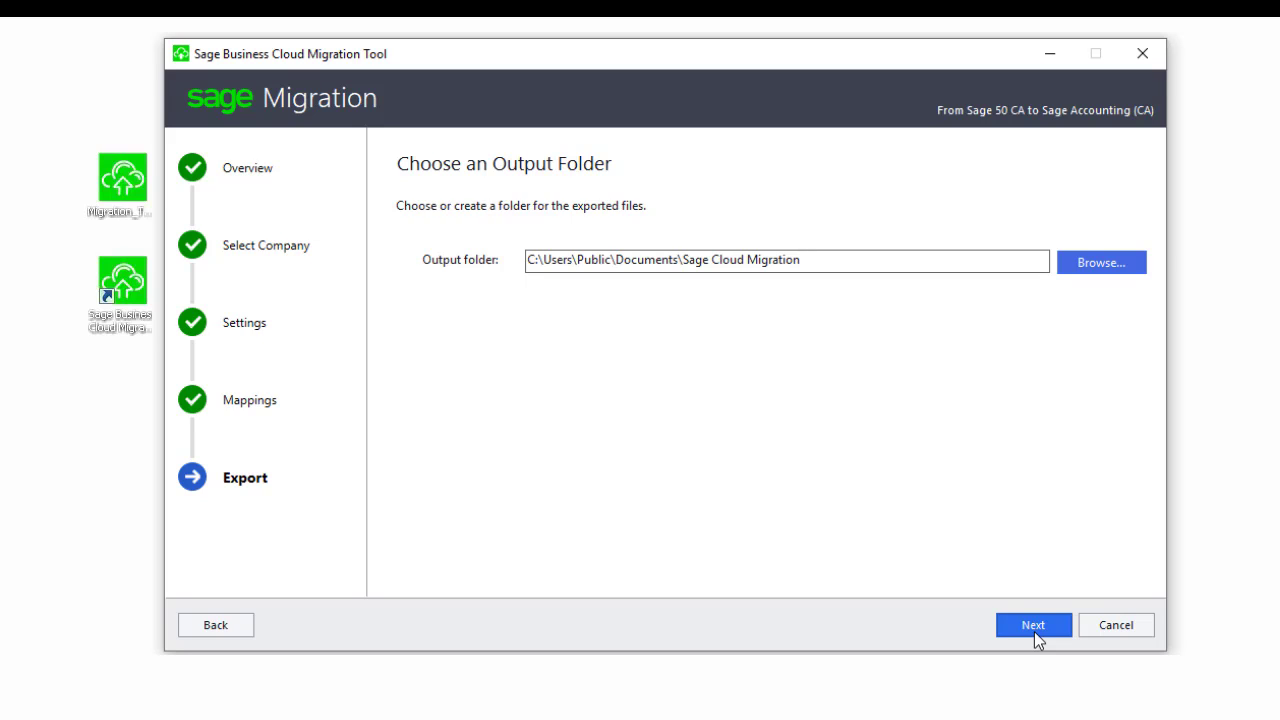
pyautogui.click(1034, 631)
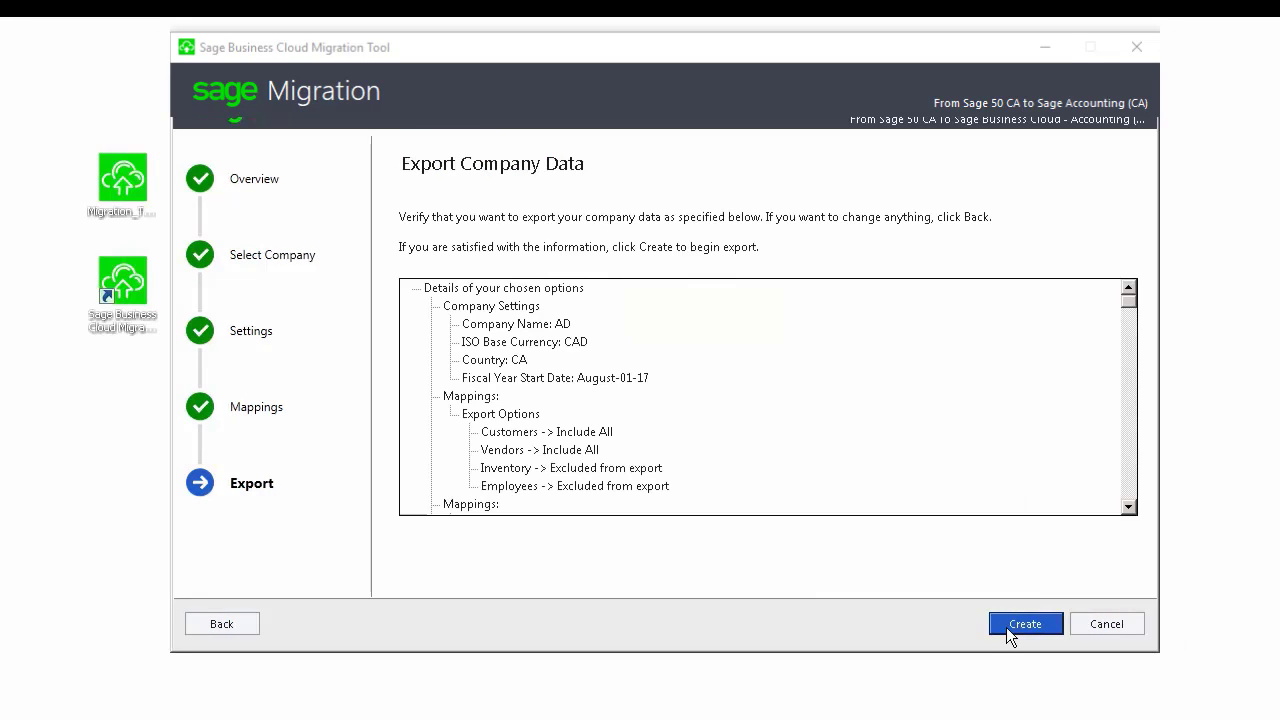
# Step: Examine the full export summary, including the tax, ledger and default account mappings and the output folder
pyautogui.click(1129, 330)
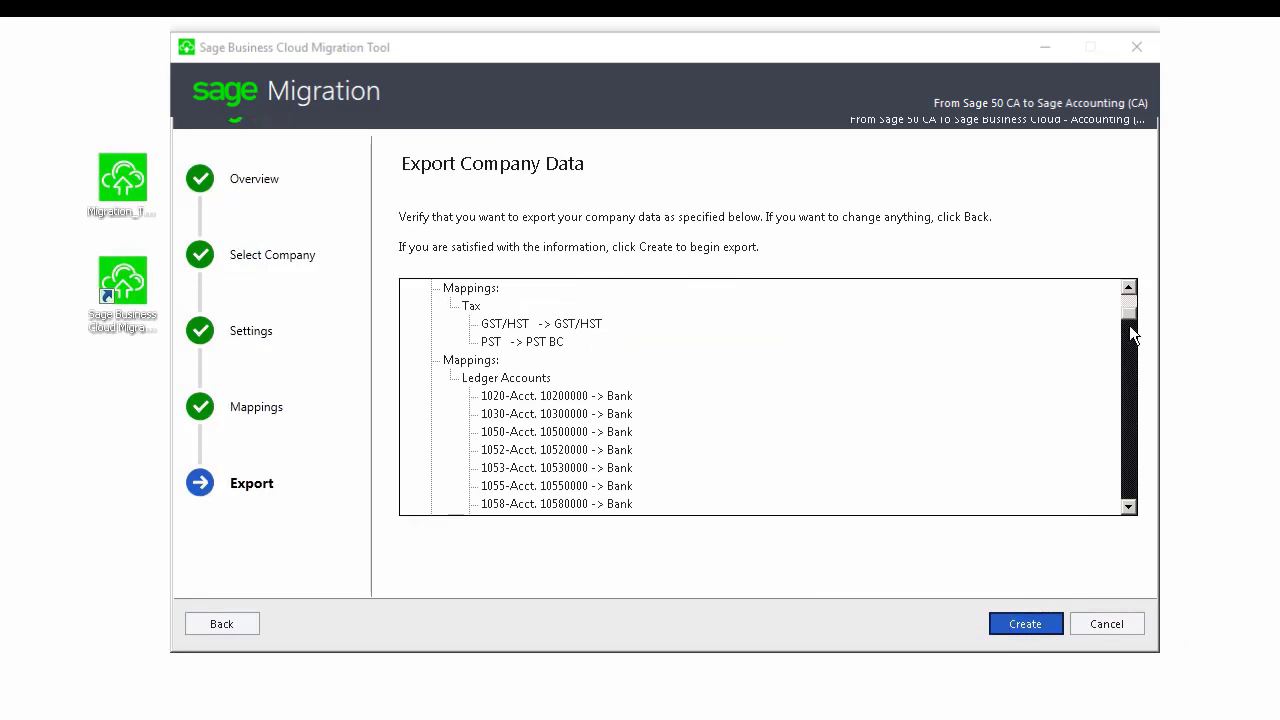
pyautogui.click(1128, 440)
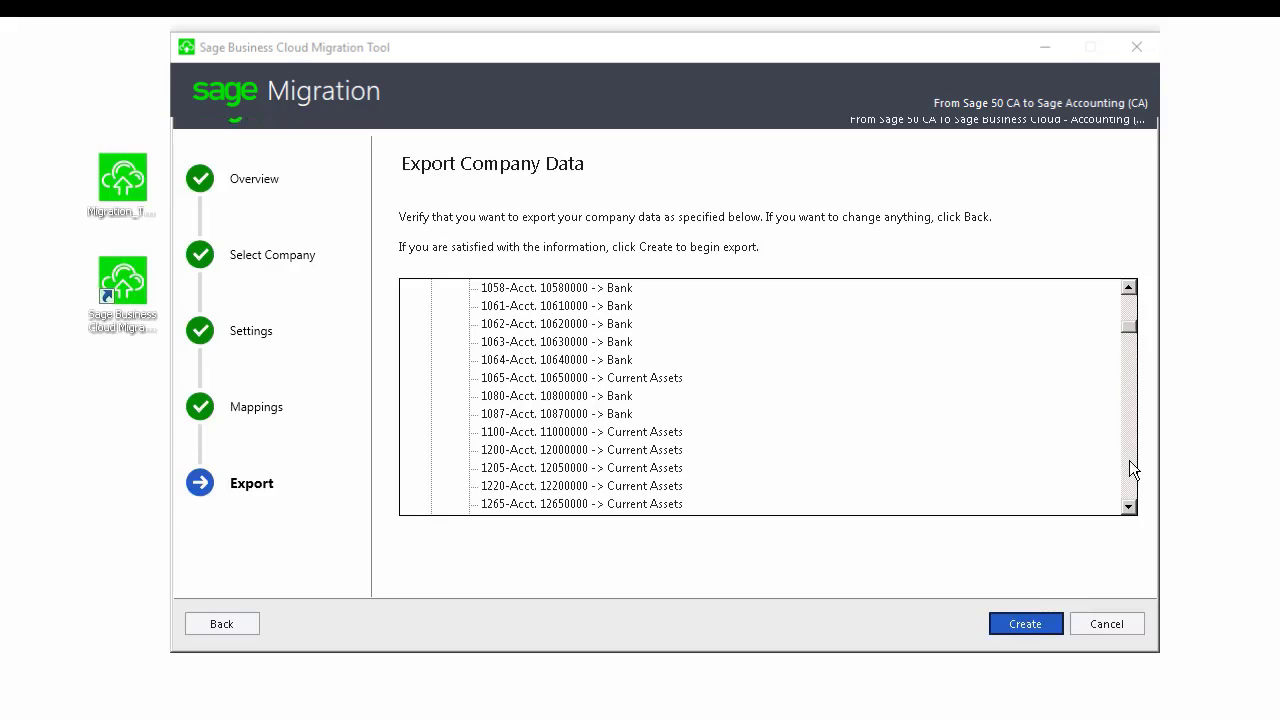
pyautogui.click(1132, 496)
pyautogui.click(1132, 496)
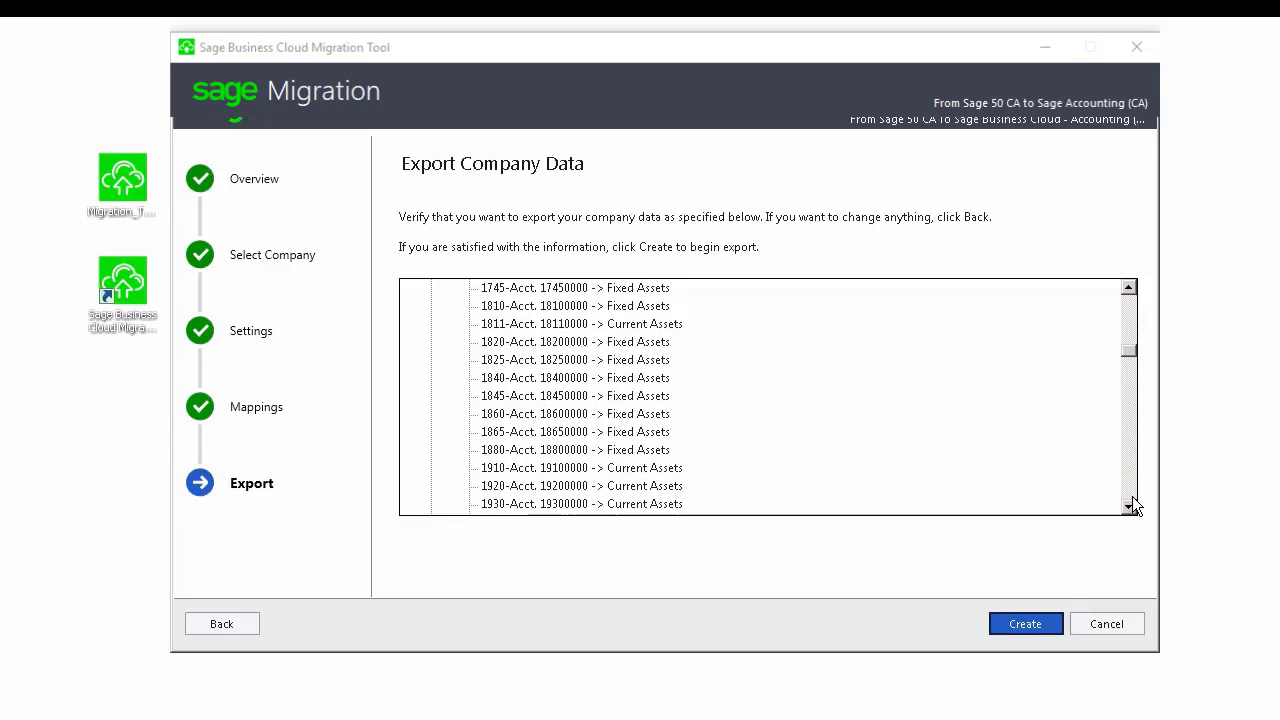
pyautogui.click(1132, 496)
pyautogui.click(1132, 496)
pyautogui.click(1132, 496)
pyautogui.click(1132, 496)
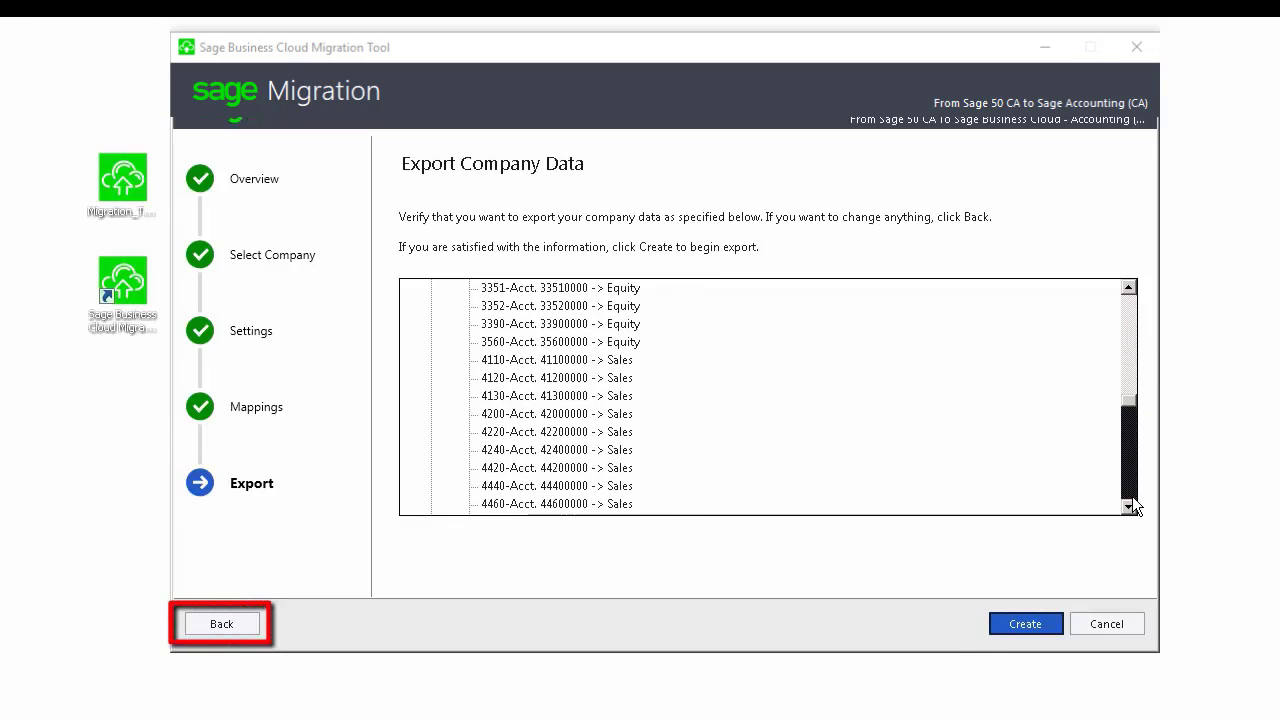
pyautogui.click(1132, 496)
pyautogui.click(1132, 496)
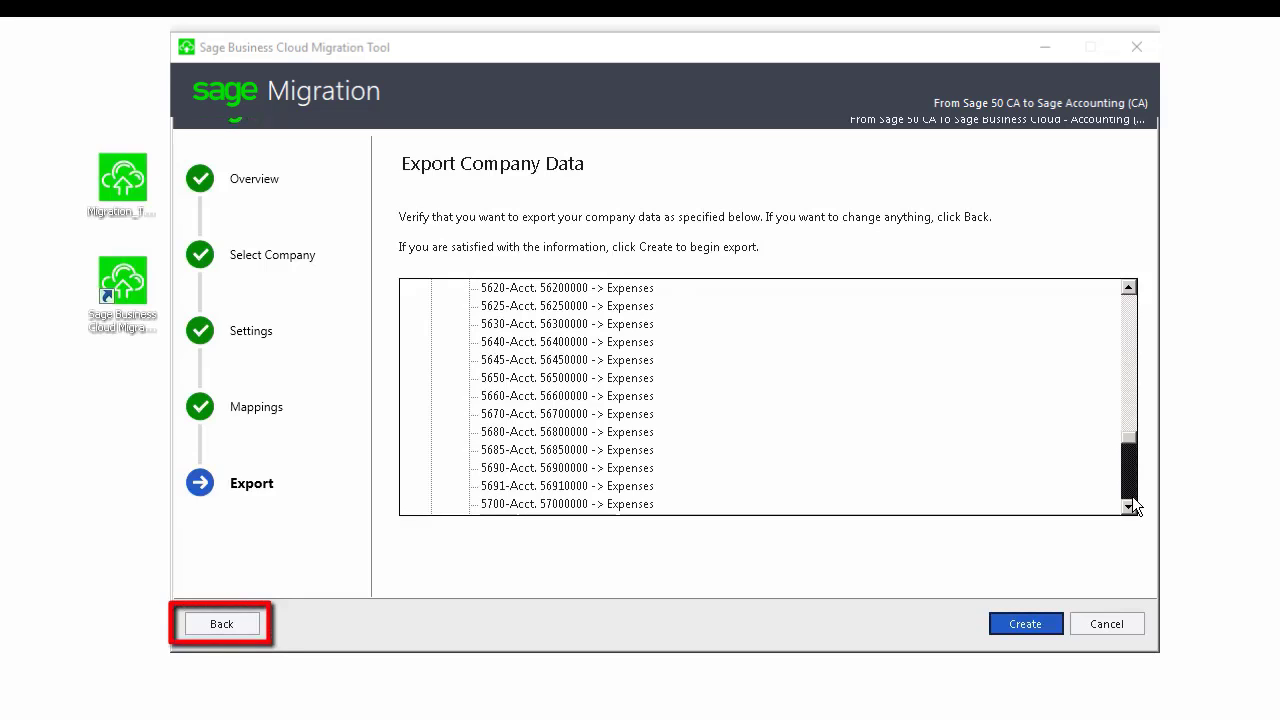
pyautogui.click(1132, 496)
pyautogui.click(1132, 496)
pyautogui.click(1132, 496)
pyautogui.click(1132, 496)
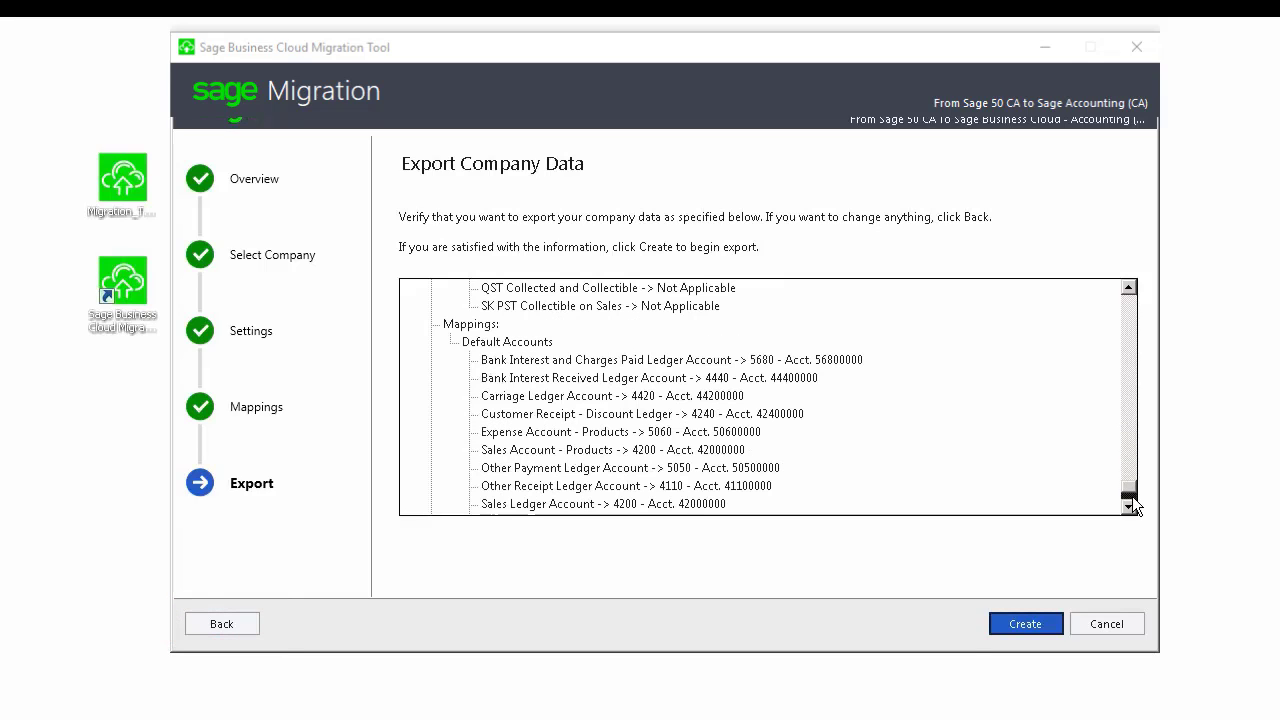
pyautogui.click(1132, 496)
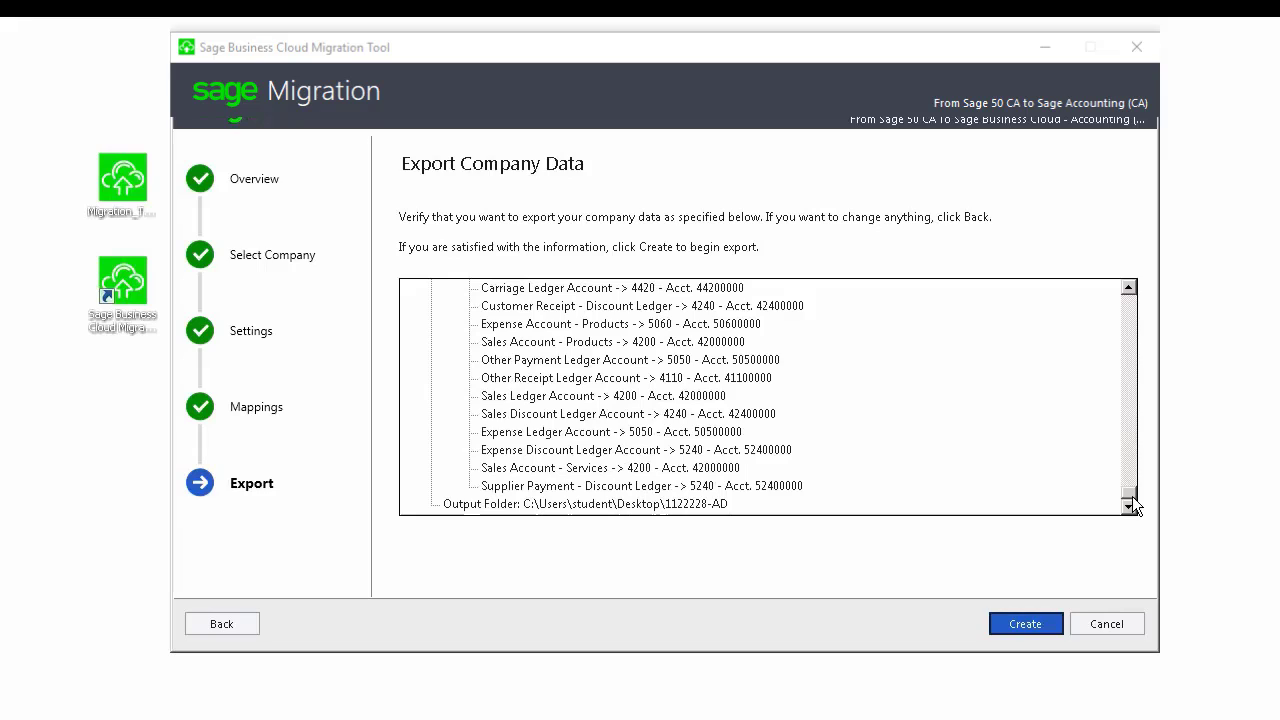
# Step: Create the company data export and view the folder containing the exported spreadsheet file
pyautogui.click(1055, 619)
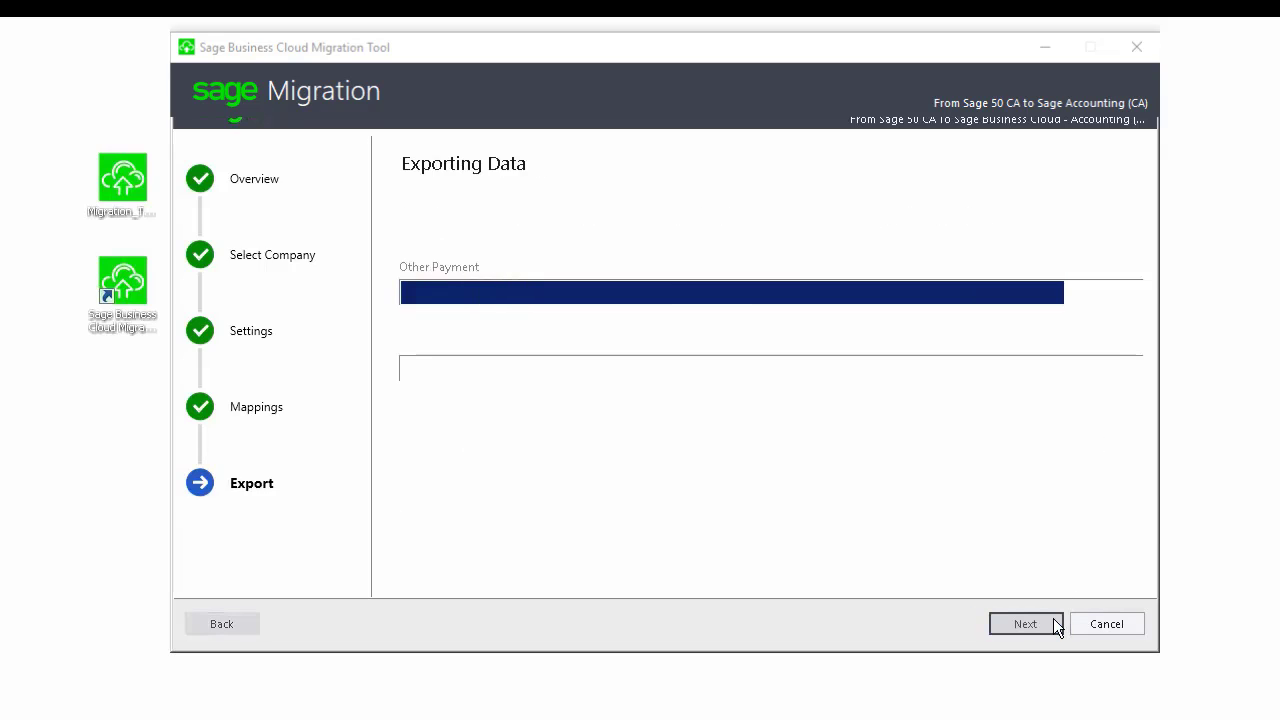
pyautogui.click(1025, 624)
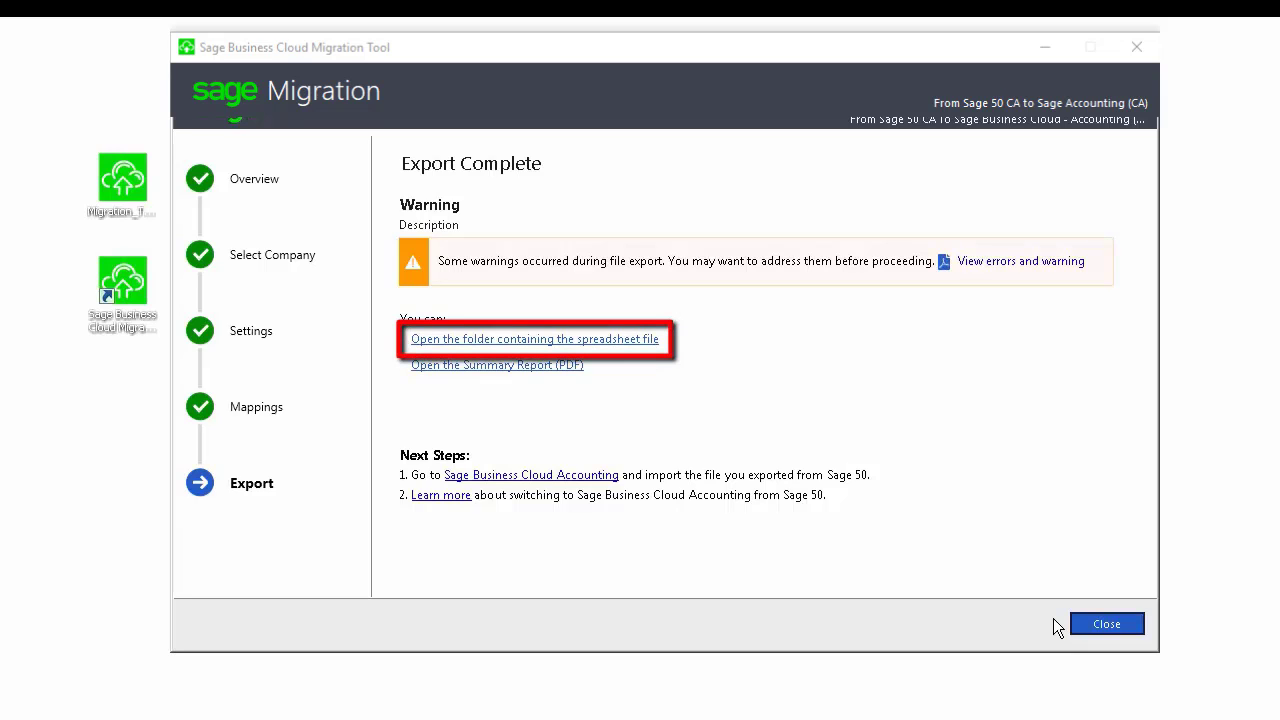
pyautogui.click(629, 345)
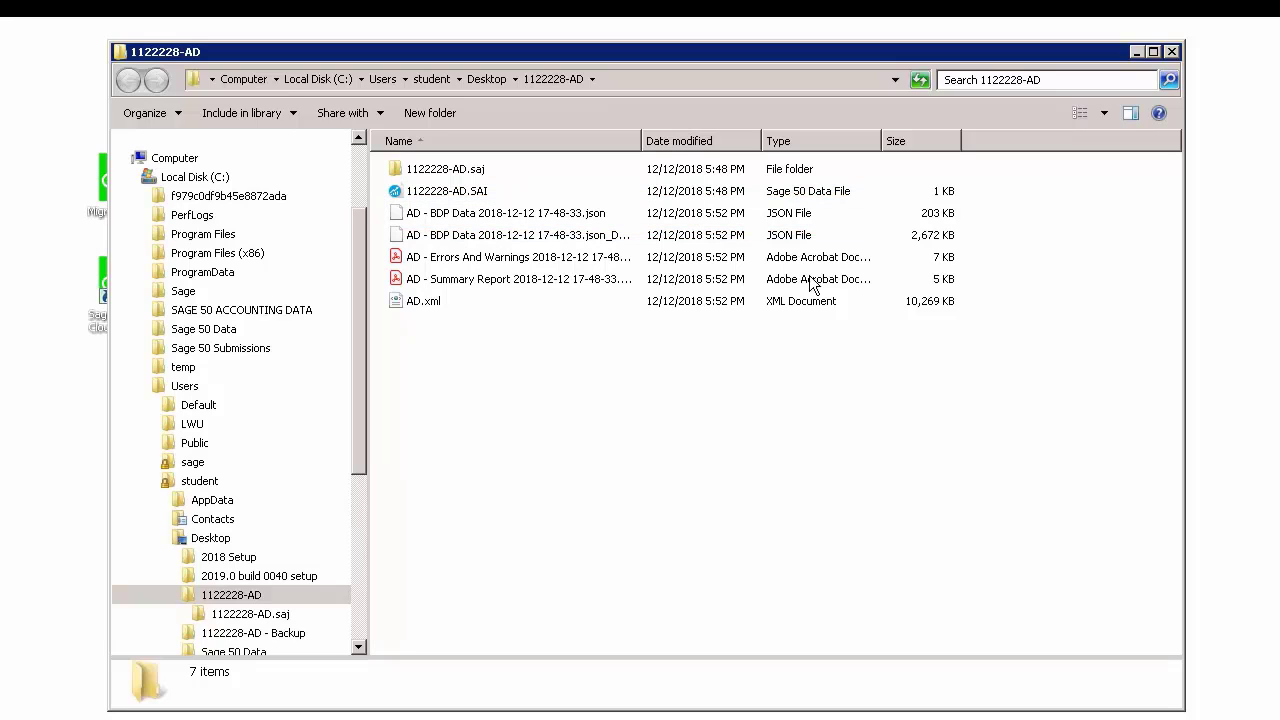
pyautogui.click(1172, 51)
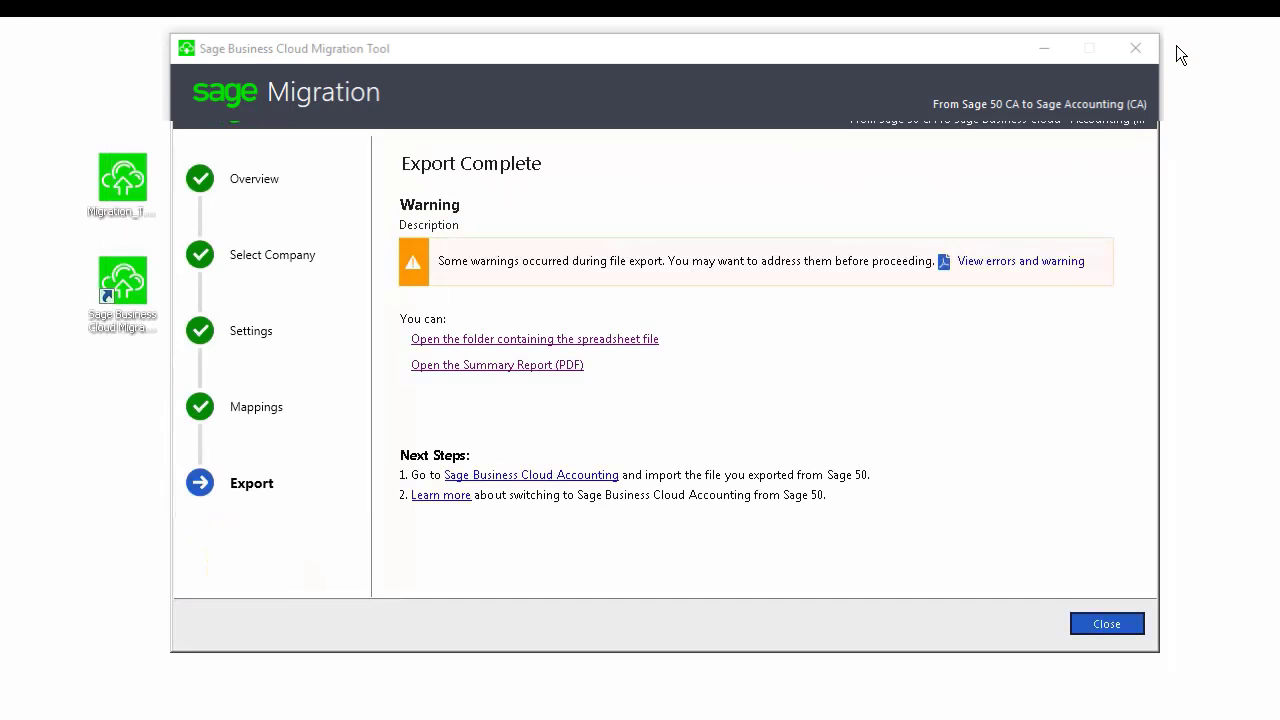